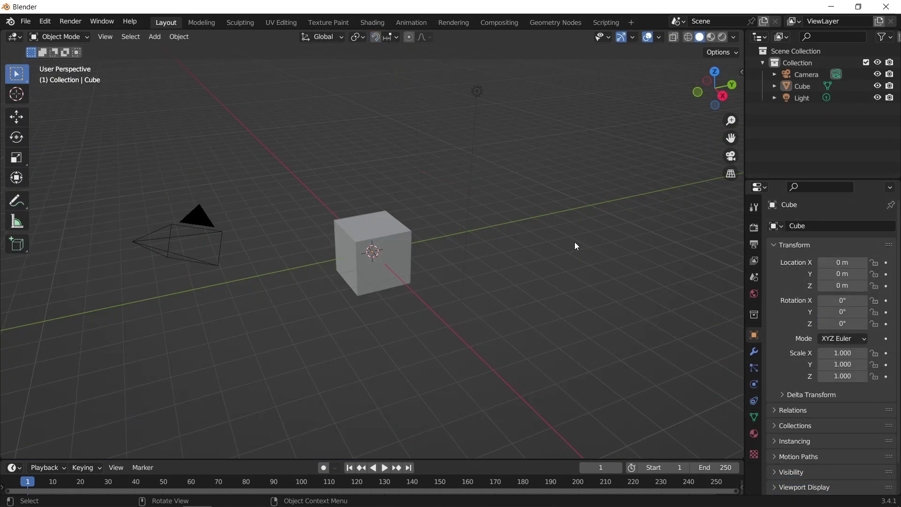
- Select all and delete the default camera, cube and light
{"action": "key", "text": "a"}
{"action": "key", "text": "x"}
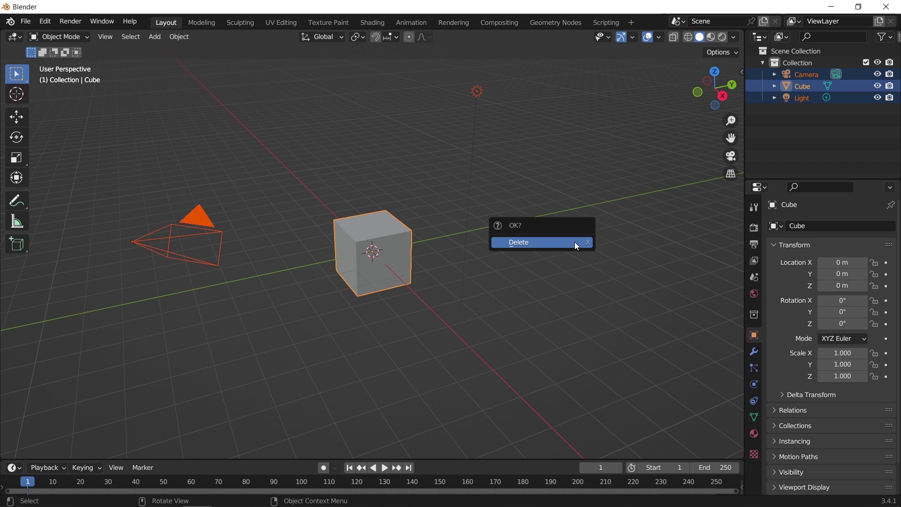
{"action": "left_click", "coordinate": [574, 242]}
- Enable the Add Mesh: A.N.T.Landscape add-on, found by searching 'land' in Preferences
{"action": "left_click", "coordinate": [53, 21]}
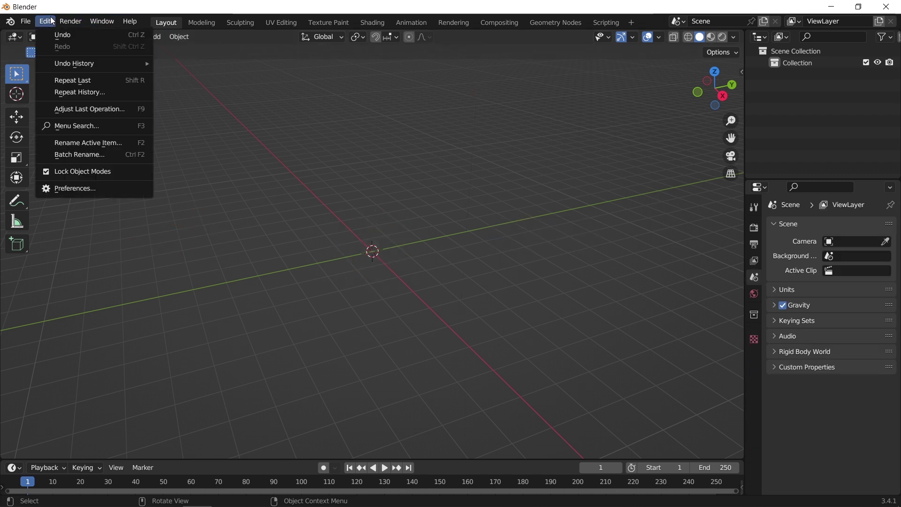
{"action": "left_click", "coordinate": [80, 188]}
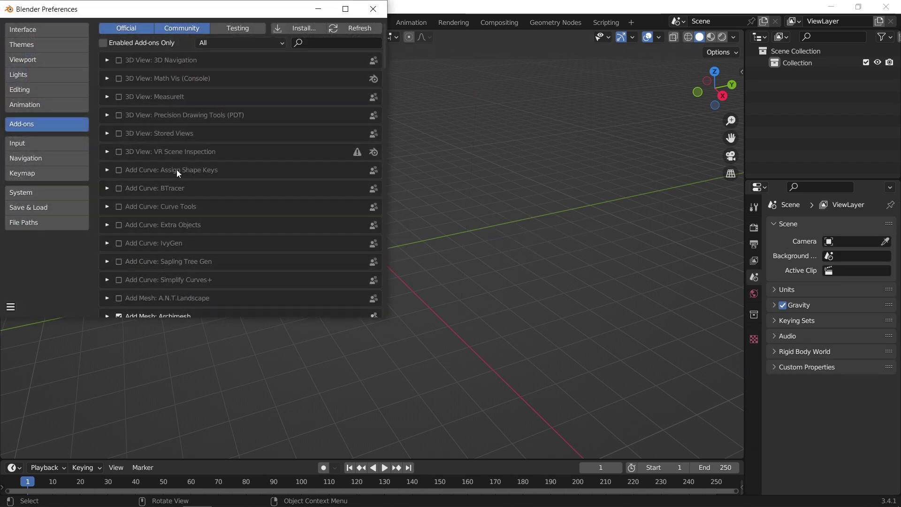
{"action": "left_click", "coordinate": [347, 46]}
{"action": "type", "text": "landsca"}
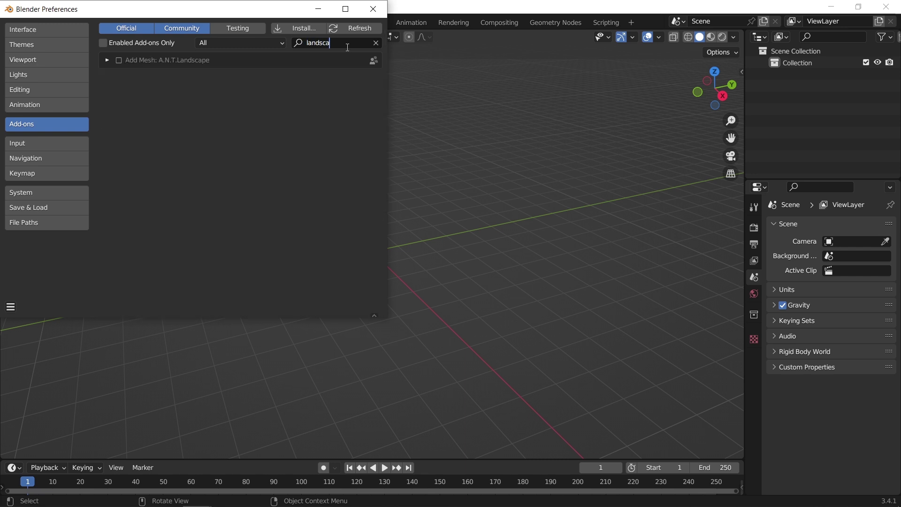
{"action": "left_click", "coordinate": [117, 62]}
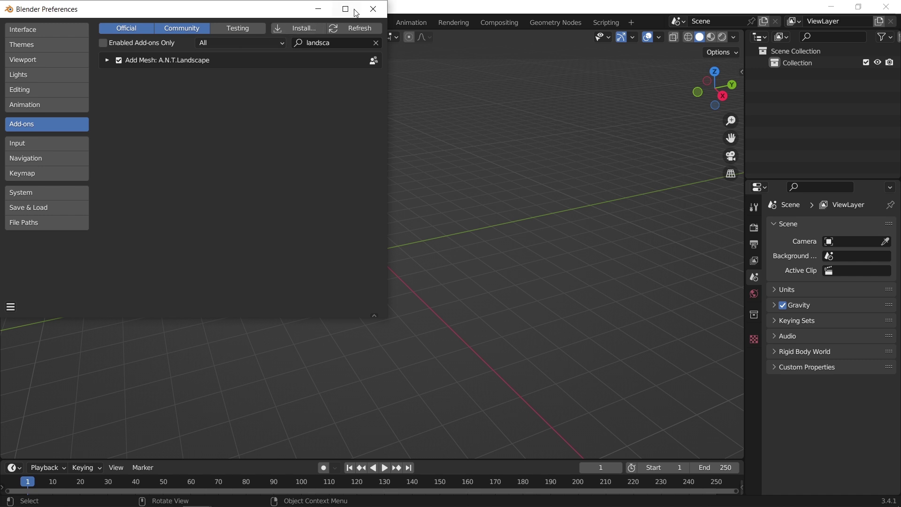
{"action": "left_click", "coordinate": [373, 9]}
- Add a Landscape mesh and frame the view on it
{"action": "key", "text": "shift+a"}
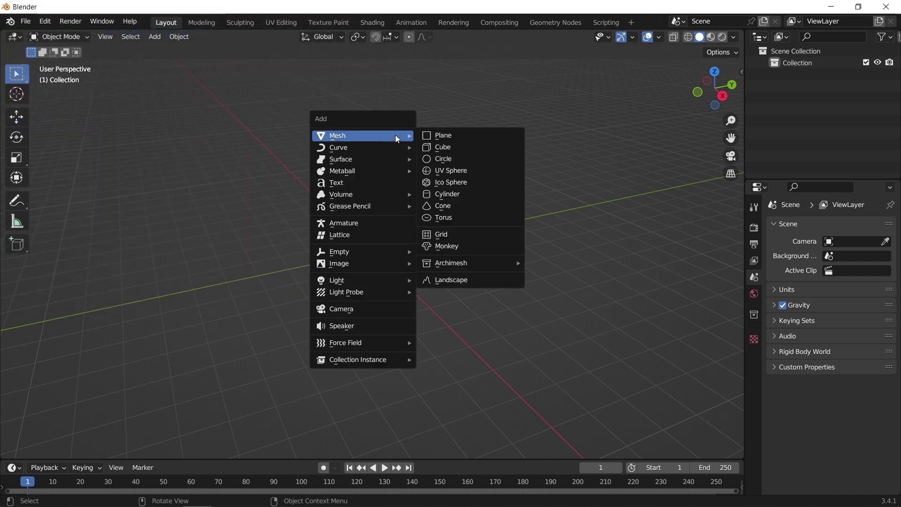
{"action": "left_click", "coordinate": [454, 279]}
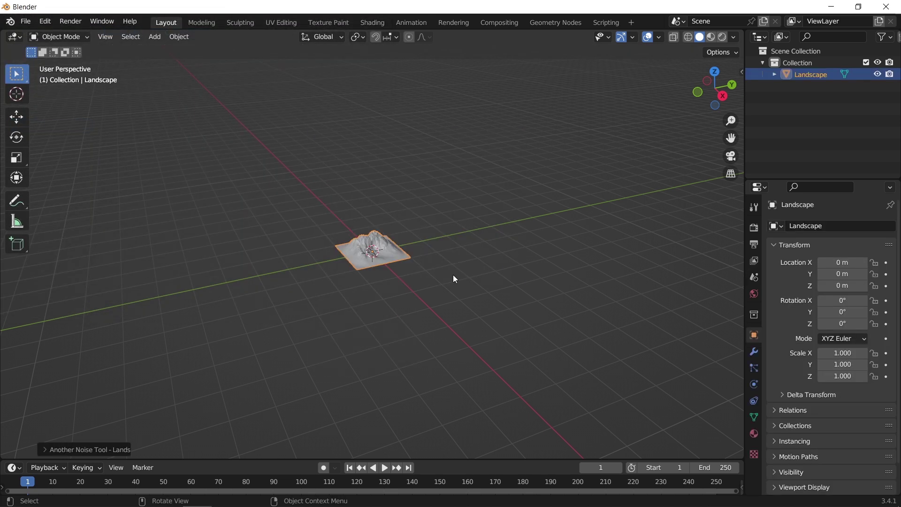
{"action": "key", "text": "KP_Decimal"}
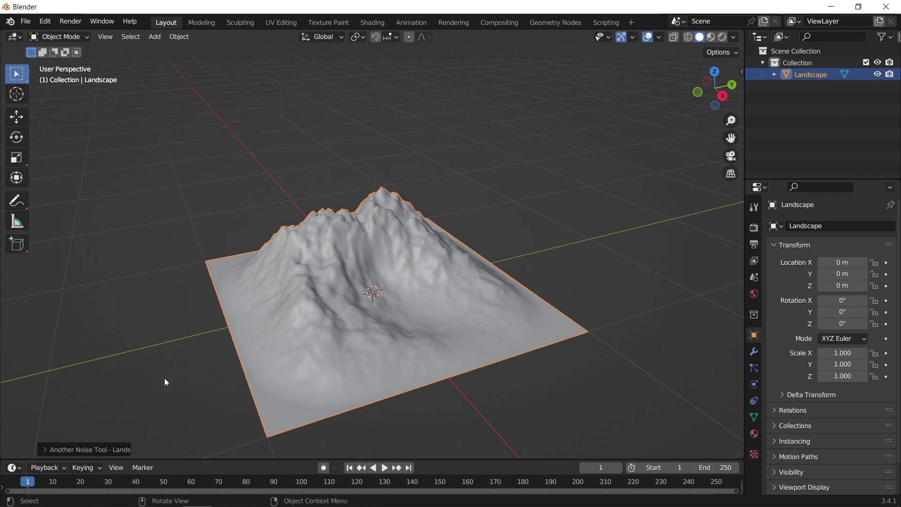
- Regenerate the landscape terrain with the 'canyons' preset, then deselect it
{"action": "left_click", "coordinate": [96, 446]}
{"action": "left_click", "coordinate": [113, 85]}
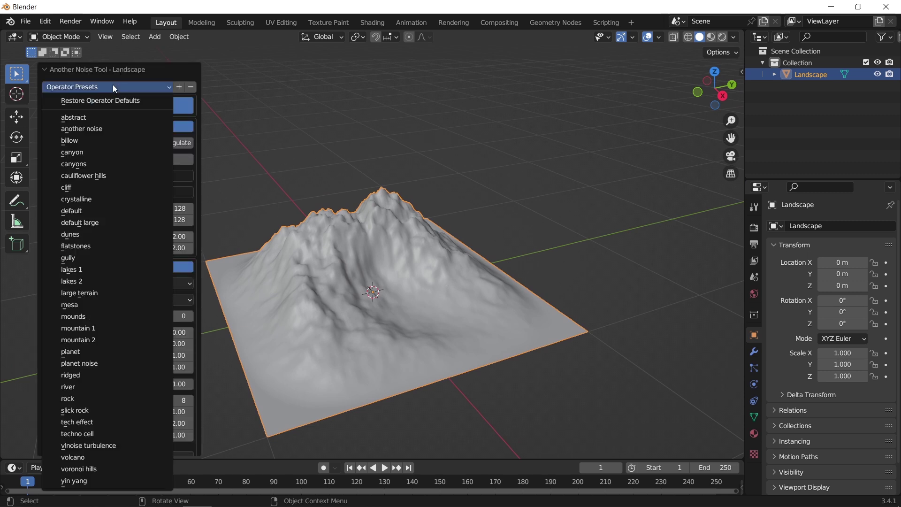
{"action": "left_click", "coordinate": [94, 163]}
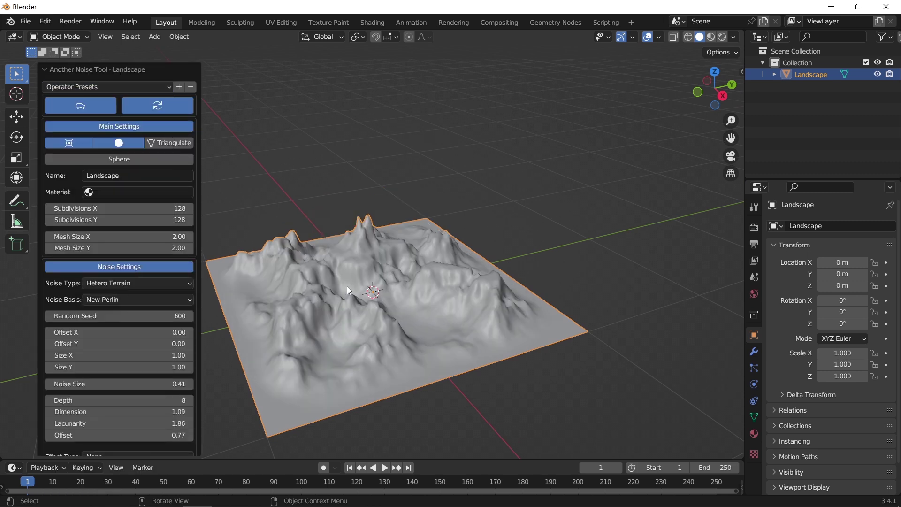
{"action": "middle_click_drag", "start_coordinate": [335, 297], "coordinate": [384, 286]}
{"action": "left_click", "coordinate": [475, 218]}
- Add a plane and switch the viewport to wireframe shading
{"action": "key", "text": "shift+a"}
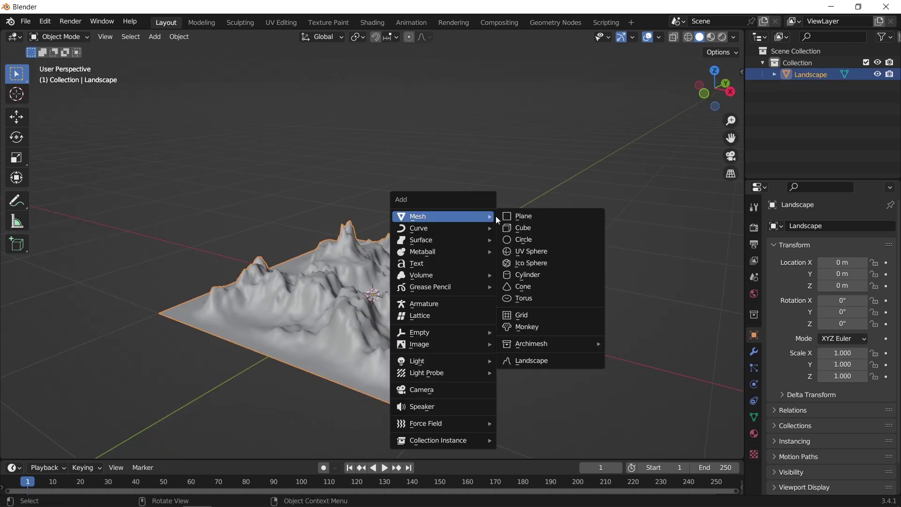
{"action": "left_click", "coordinate": [510, 218]}
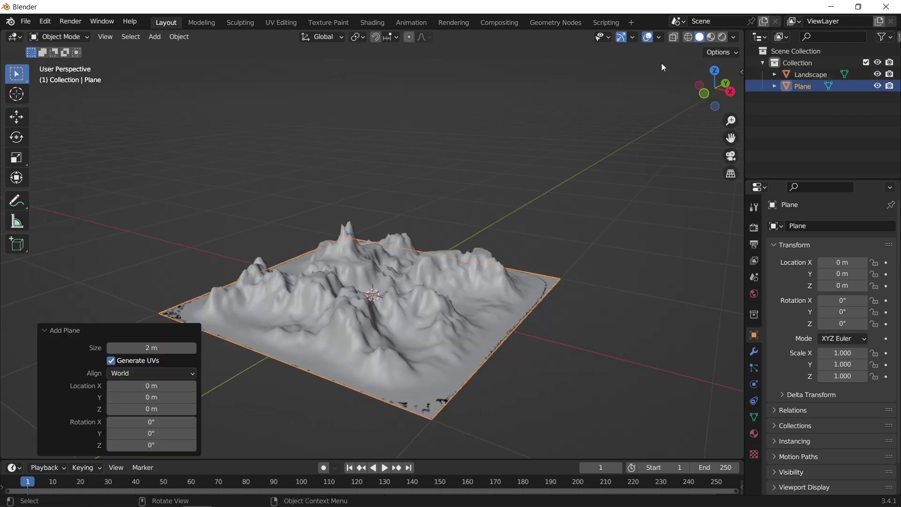
{"action": "left_click", "coordinate": [688, 37]}
{"action": "middle_click_drag", "start_coordinate": [531, 198], "coordinate": [551, 170], "text": "shift"}
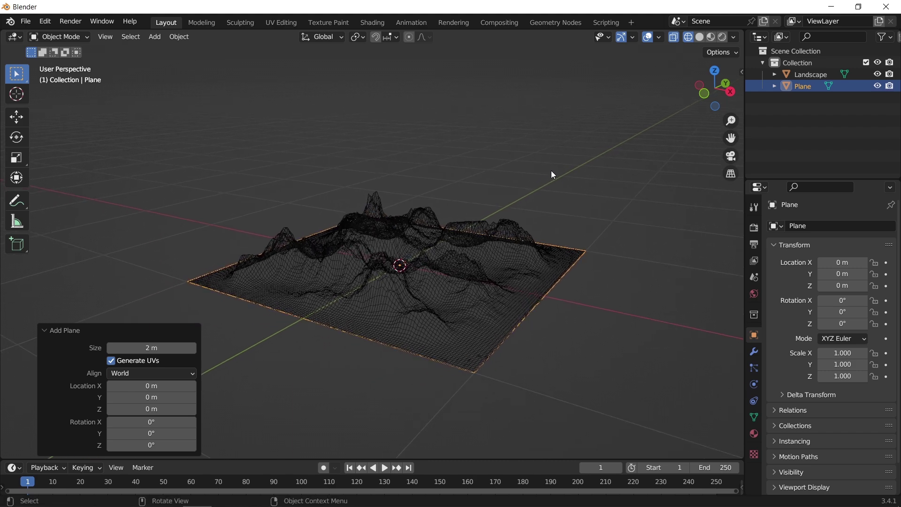
- Give the plane an Array modifier using constant instead of relative offset
{"action": "left_click", "coordinate": [752, 351]}
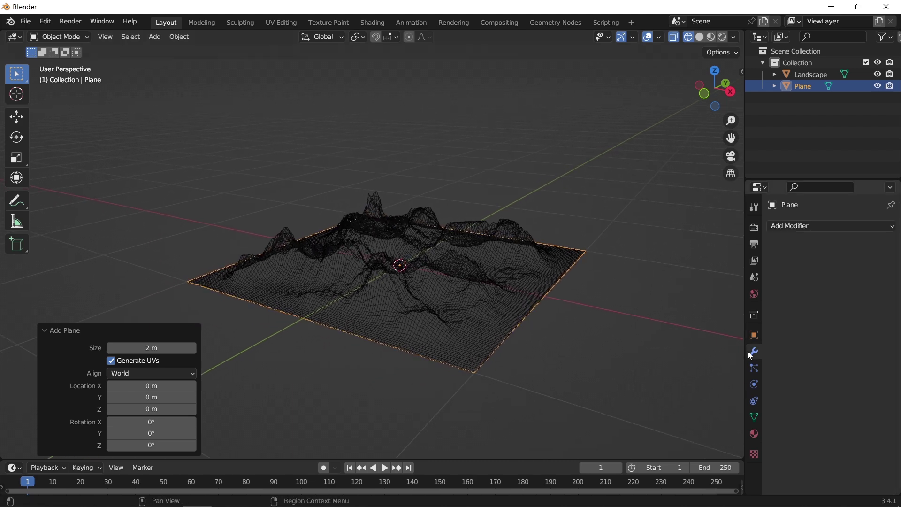
{"action": "left_click", "coordinate": [812, 226]}
{"action": "left_click", "coordinate": [675, 259]}
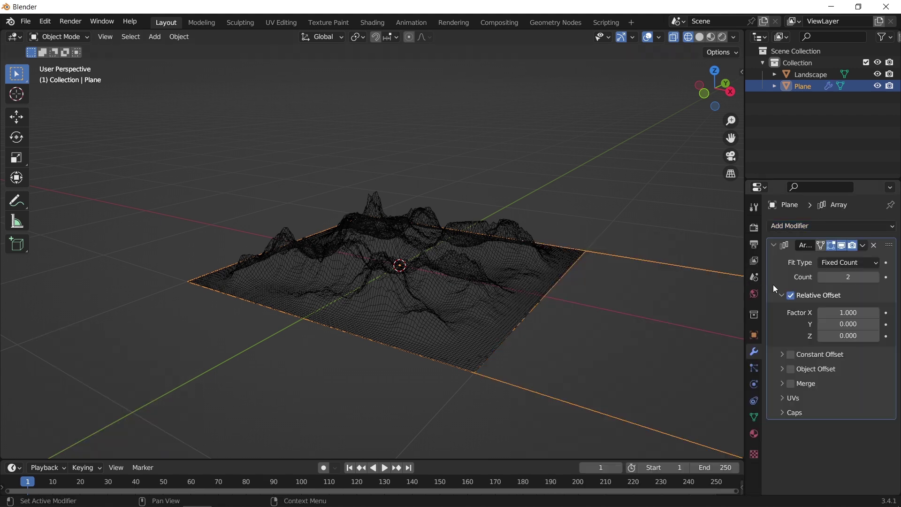
{"action": "left_click", "coordinate": [791, 295]}
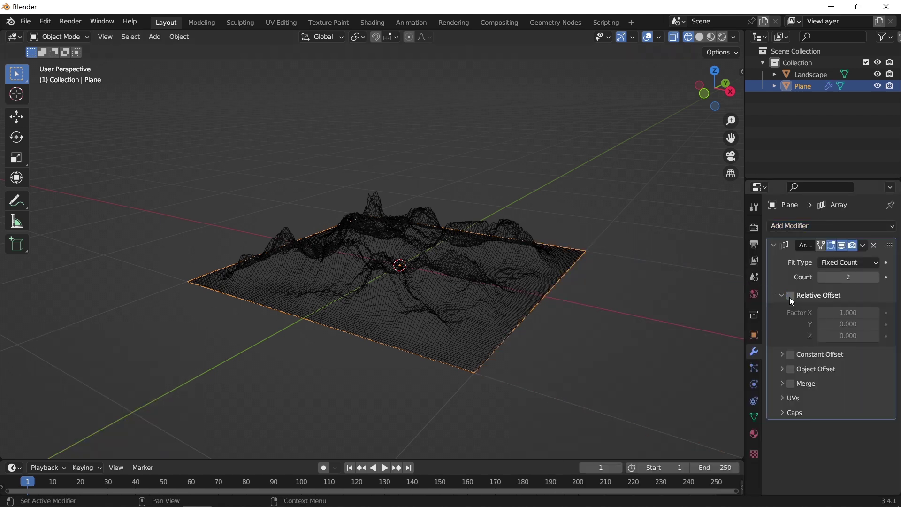
{"action": "left_click", "coordinate": [779, 297]}
{"action": "left_click", "coordinate": [791, 309]}
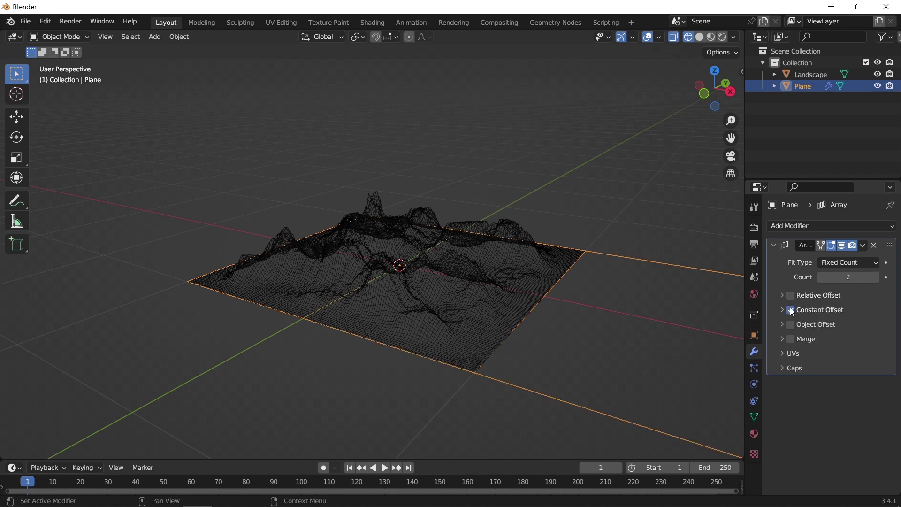
{"action": "left_click", "coordinate": [781, 310]}
- Set the array's constant offset distance to X 0 and Z 0.05 m
{"action": "left_click", "coordinate": [841, 326]}
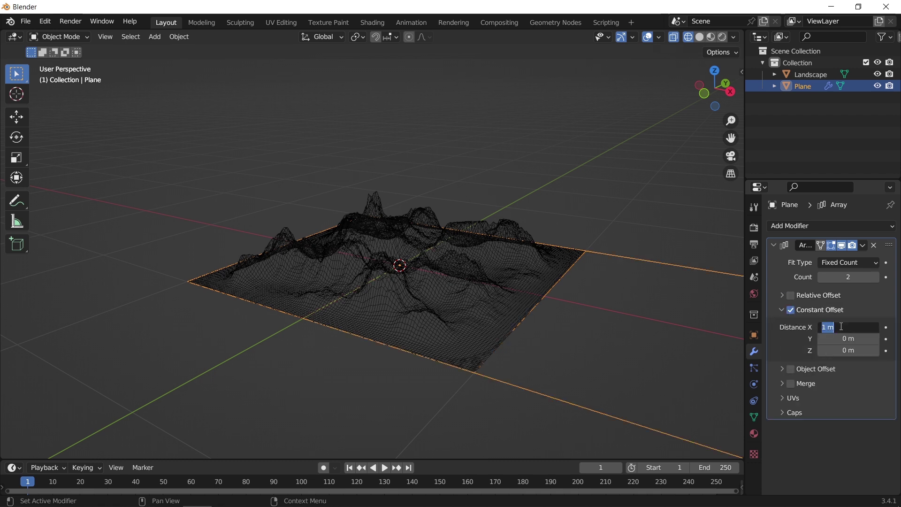
{"action": "type", "text": "0"}
{"action": "key", "text": "Return"}
{"action": "left_click", "coordinate": [848, 350]}
{"action": "type", "text": "0.12"}
{"action": "key", "text": "Return"}
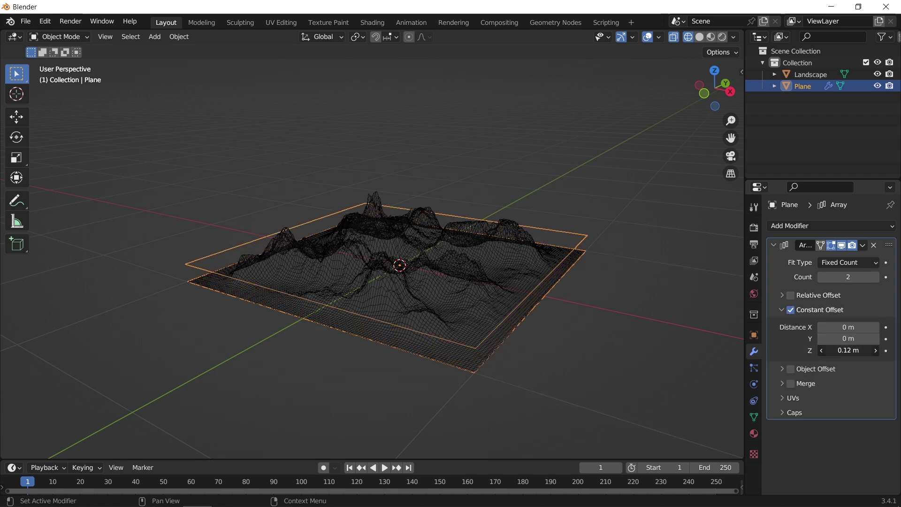
{"action": "left_click_drag", "start_coordinate": [848, 350], "coordinate": [829, 350]}
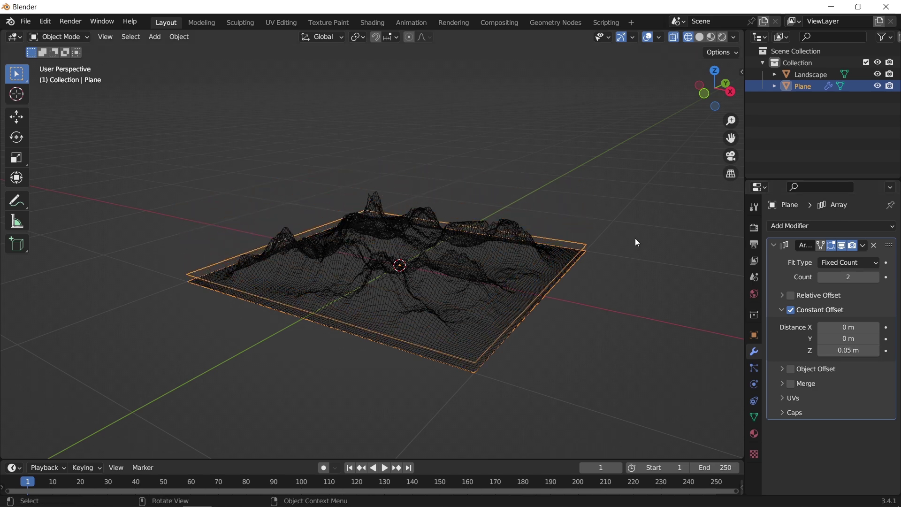
{"action": "key", "text": "KP_1"}
- Change the array to 33 stacked plane copies running up through the terrain
{"action": "scroll", "coordinate": [594, 266], "scroll_direction": "up", "scroll_amount": 5}
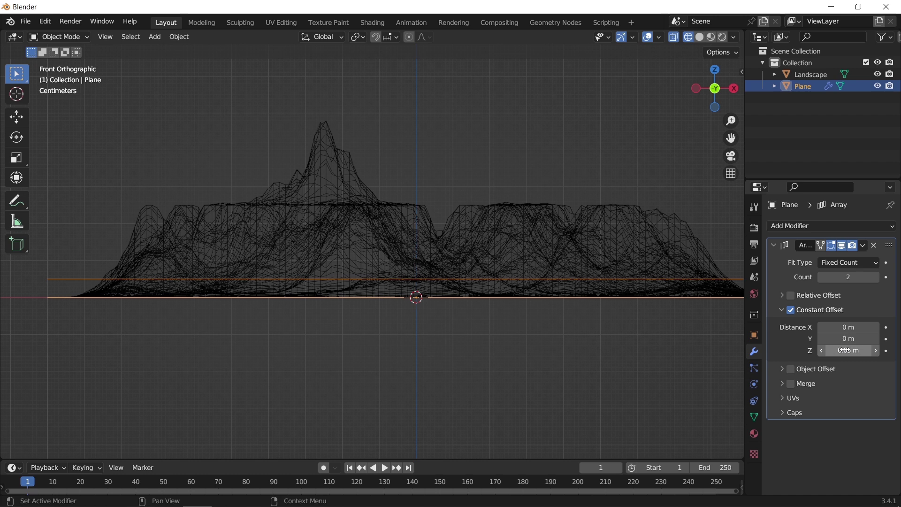
{"action": "mouse_move", "coordinate": [848, 350]}
{"action": "left_mouse_down"}
{"action": "mouse_move", "coordinate": [821, 350]}
{"action": "mouse_move", "coordinate": [845, 350]}
{"action": "mouse_move", "coordinate": [835, 351]}
{"action": "left_mouse_up"}
{"action": "left_click_drag", "start_coordinate": [845, 278], "coordinate": [866, 277]}
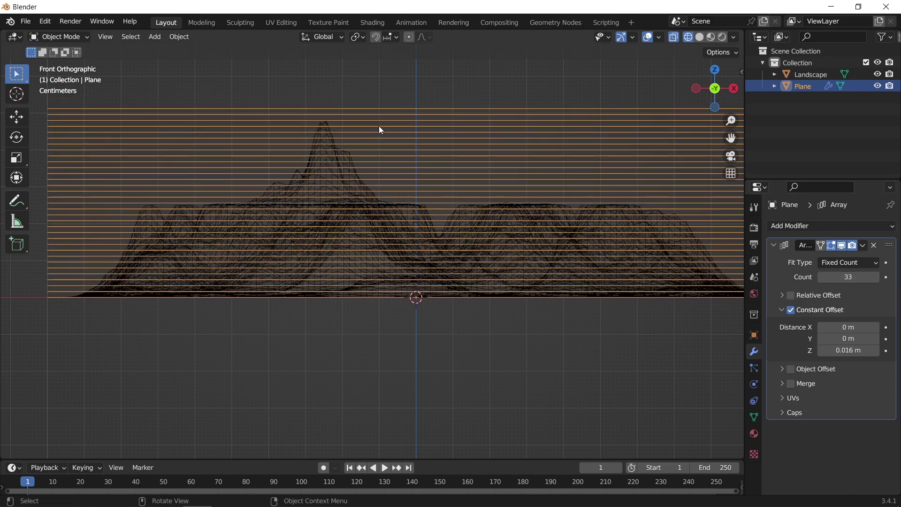
- Scale the plane stack up slightly to enclose the landscape, then select the Landscape
{"action": "middle_click_drag", "start_coordinate": [396, 187], "coordinate": [444, 249]}
{"action": "key", "text": "s"}
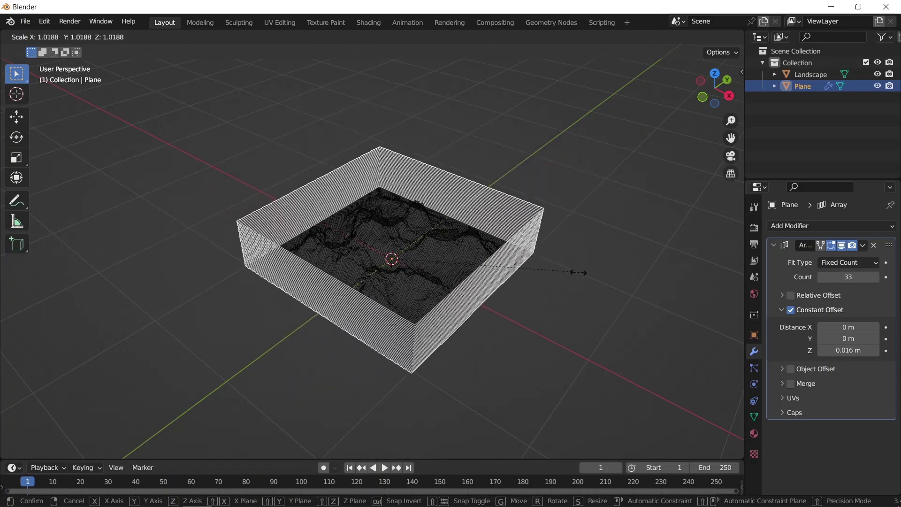
{"action": "left_click", "coordinate": [575, 274]}
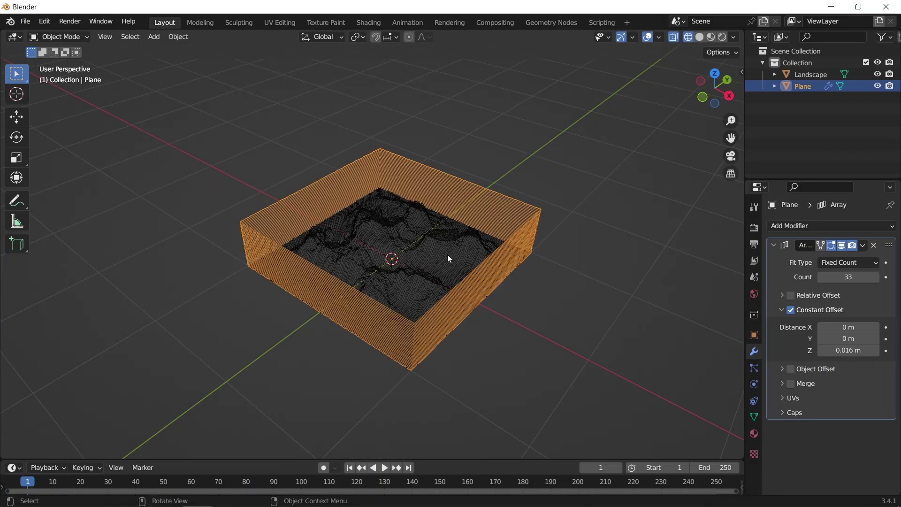
{"action": "left_click", "coordinate": [544, 278]}
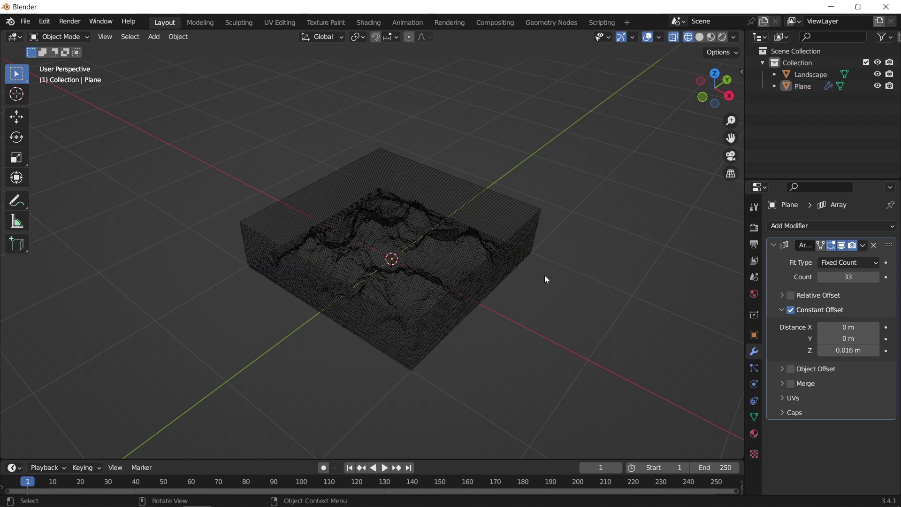
{"action": "left_click", "coordinate": [449, 237]}
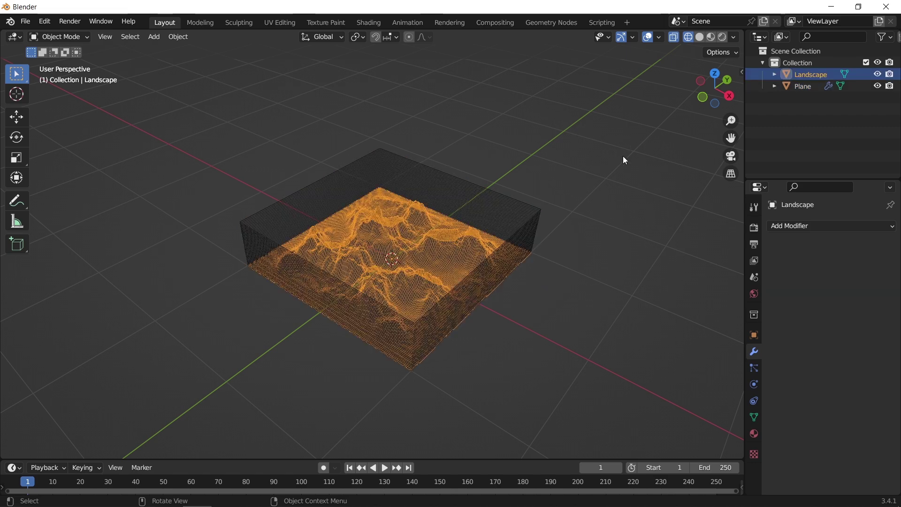
- Duplicate the Landscape in place and rename the copy 'Landscape copy'
{"action": "key", "text": "shift+d"}
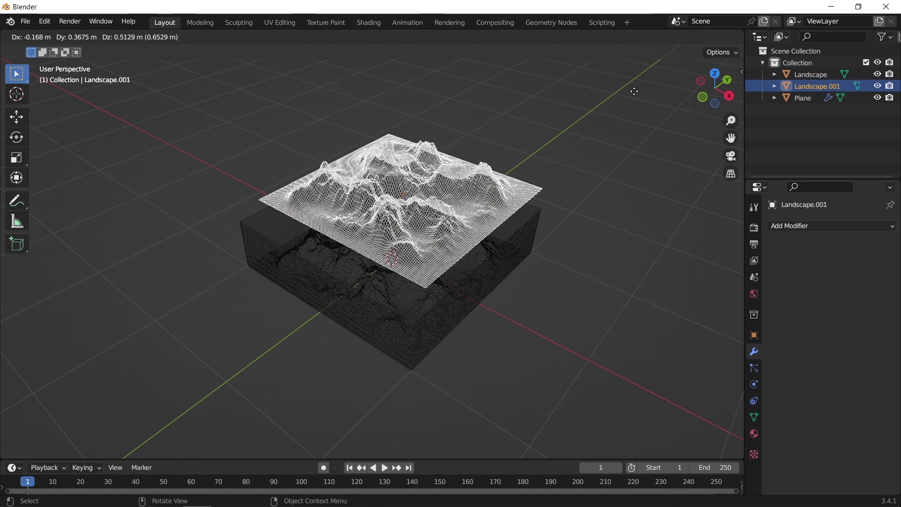
{"action": "key", "text": "Escape"}
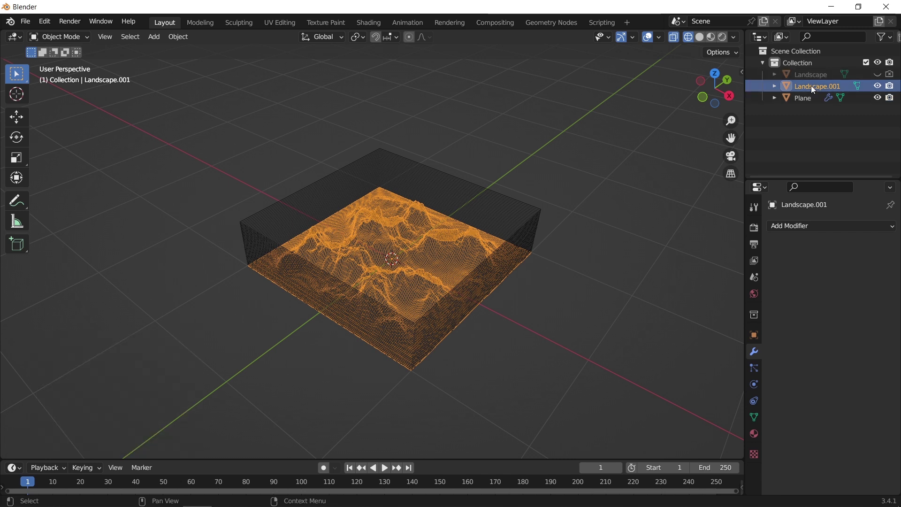
{"action": "double_click", "coordinate": [843, 85]}
{"action": "left_click", "coordinate": [843, 84]}
{"action": "key", "text": "BackSpace"}
{"action": "key", "text": "BackSpace"}
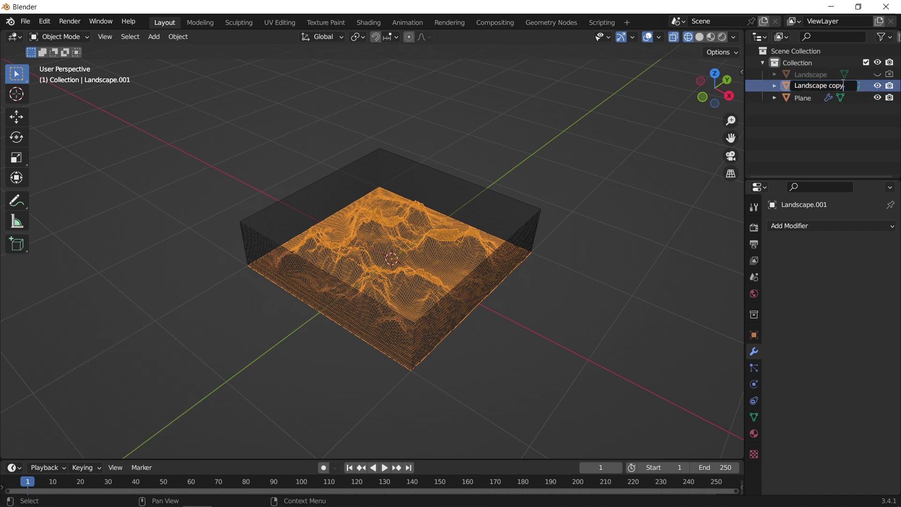
{"action": "type", "text": "copy"}
{"action": "key", "text": "Return"}
- Add a Boolean modifier to Landscape copy set to Intersect with the Fast solver
{"action": "left_click", "coordinate": [796, 228]}
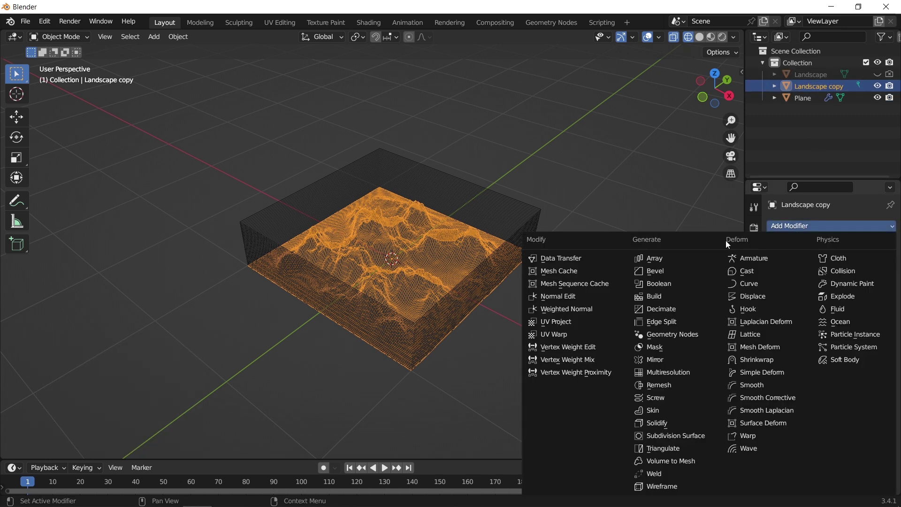
{"action": "left_click", "coordinate": [685, 283]}
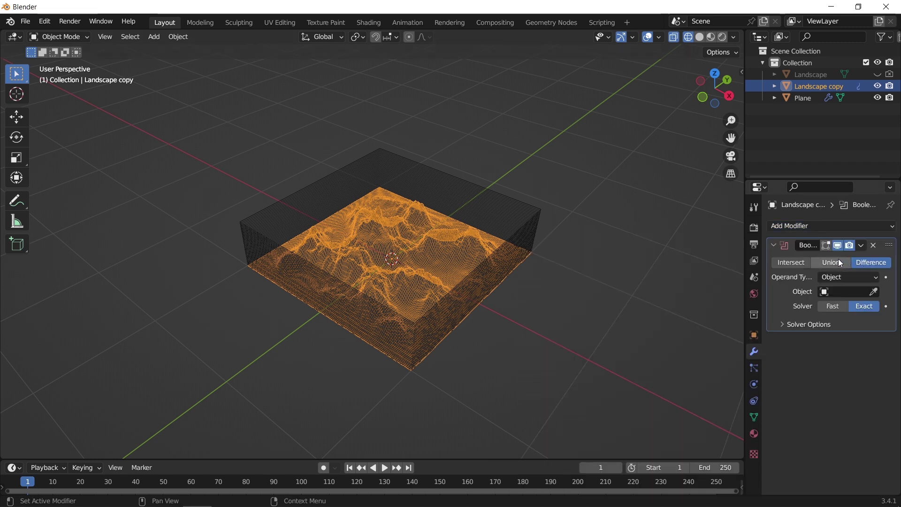
{"action": "left_click", "coordinate": [797, 261]}
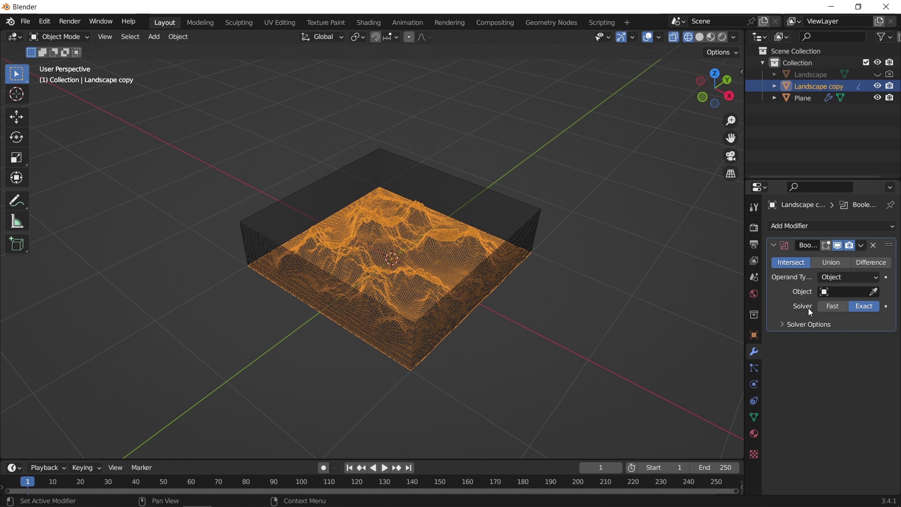
{"action": "left_click", "coordinate": [826, 307]}
- Apply the plane stack's Array modifier so the planes become real geometry
{"action": "left_click", "coordinate": [874, 292]}
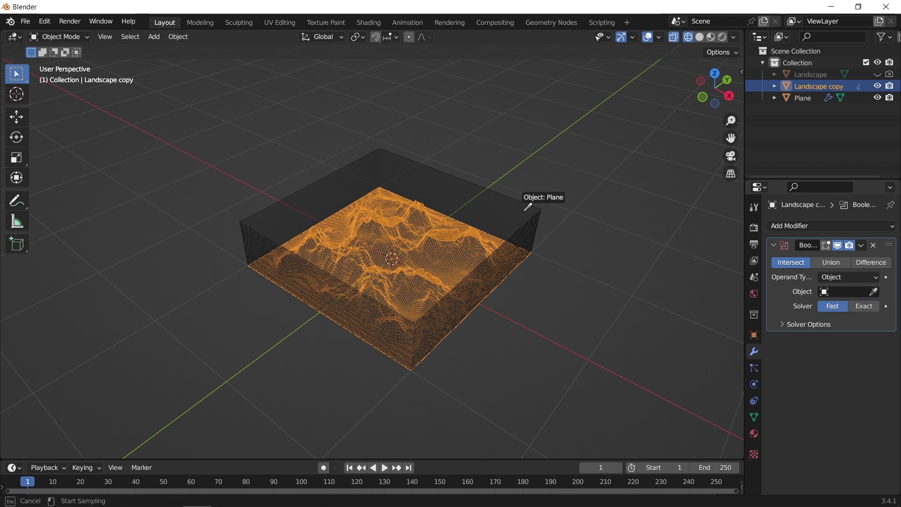
{"action": "left_click", "coordinate": [527, 207]}
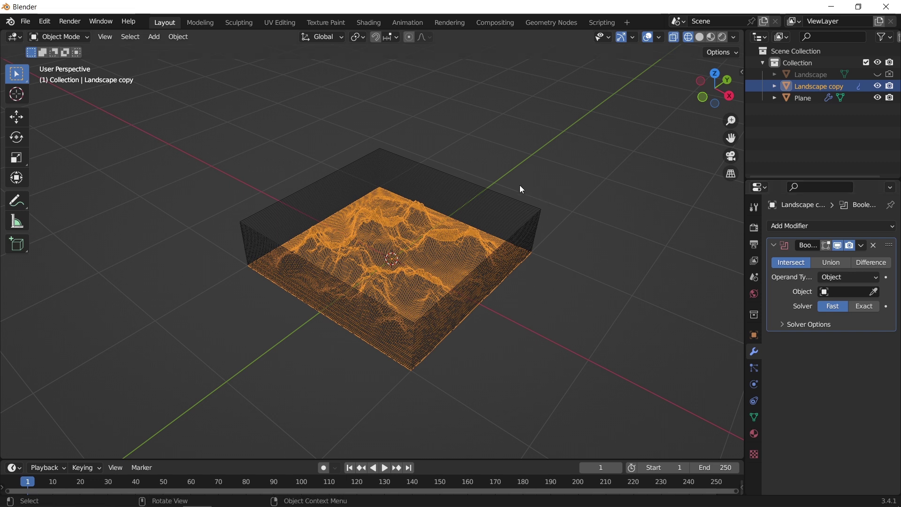
{"action": "left_click", "coordinate": [524, 216]}
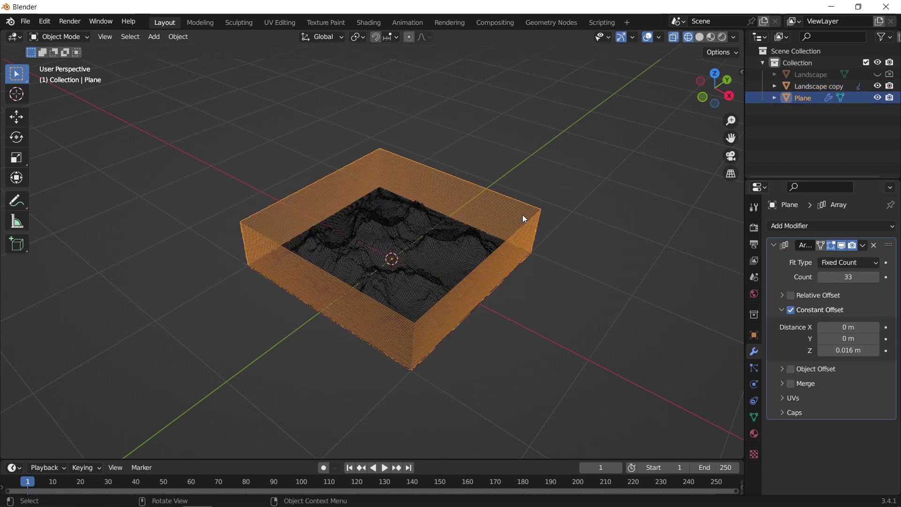
{"action": "left_click", "coordinate": [863, 245]}
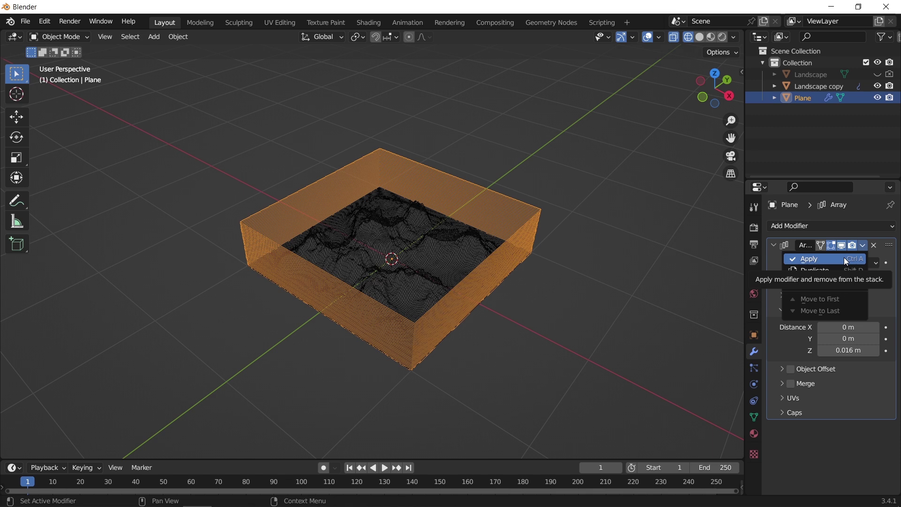
{"action": "left_click", "coordinate": [844, 257]}
- Set the plane stack as Landscape copy's Boolean object and hide the plane stack
{"action": "left_click", "coordinate": [466, 232]}
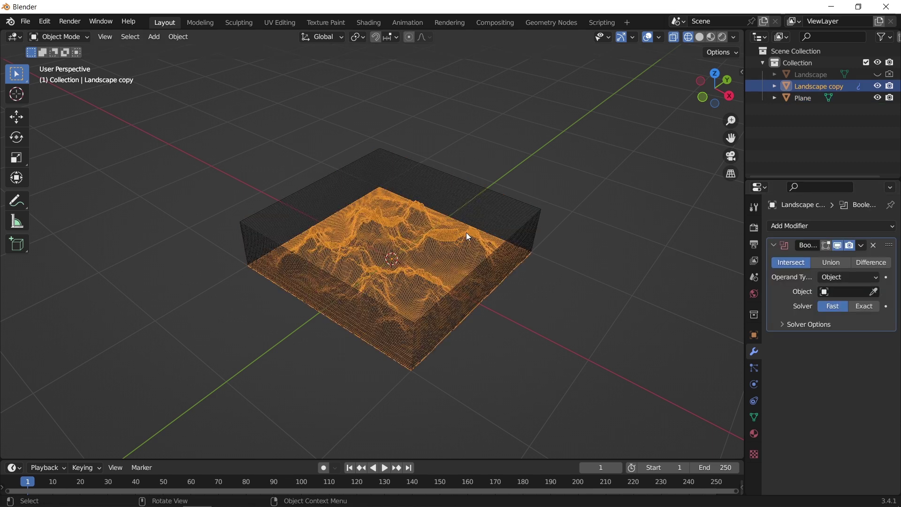
{"action": "left_click", "coordinate": [874, 293]}
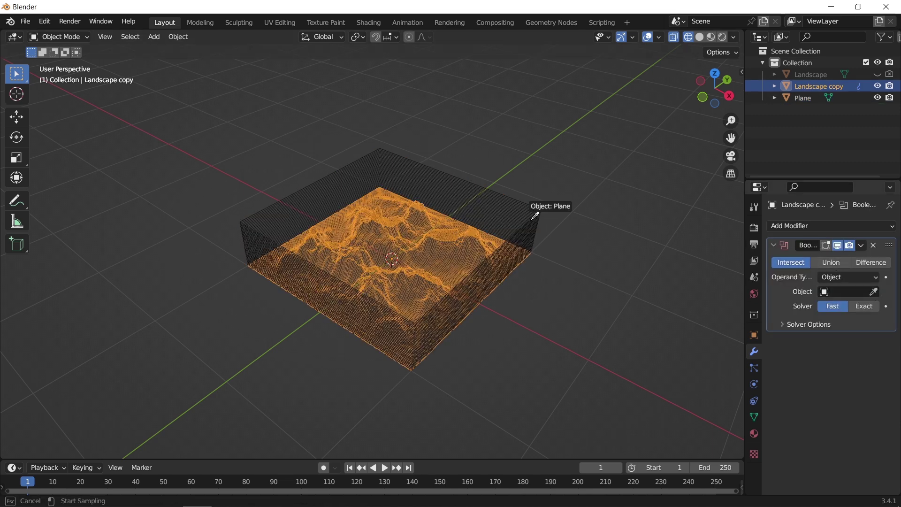
{"action": "left_click", "coordinate": [530, 219]}
{"action": "middle_click_drag", "start_coordinate": [458, 310], "coordinate": [459, 275]}
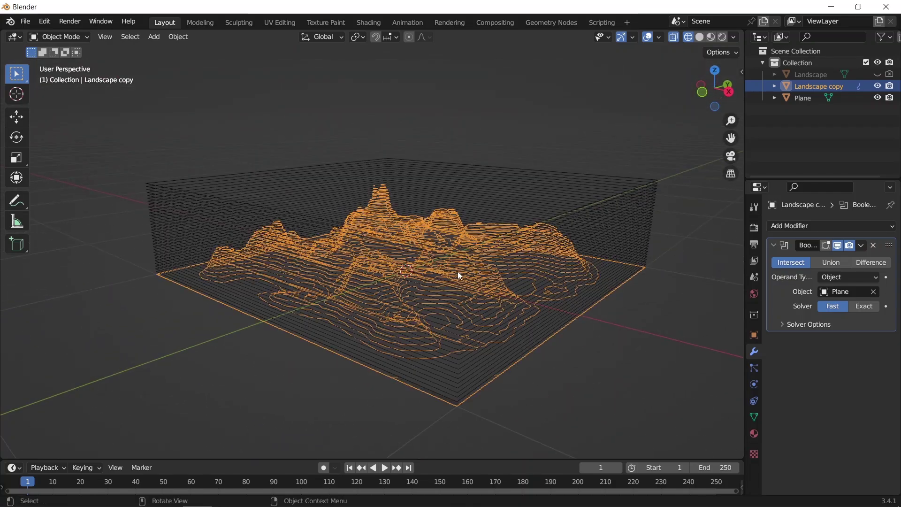
{"action": "left_click", "coordinate": [878, 97]}
- Convert Landscape copy's contour slices into a curve object
{"action": "left_click", "coordinate": [613, 186]}
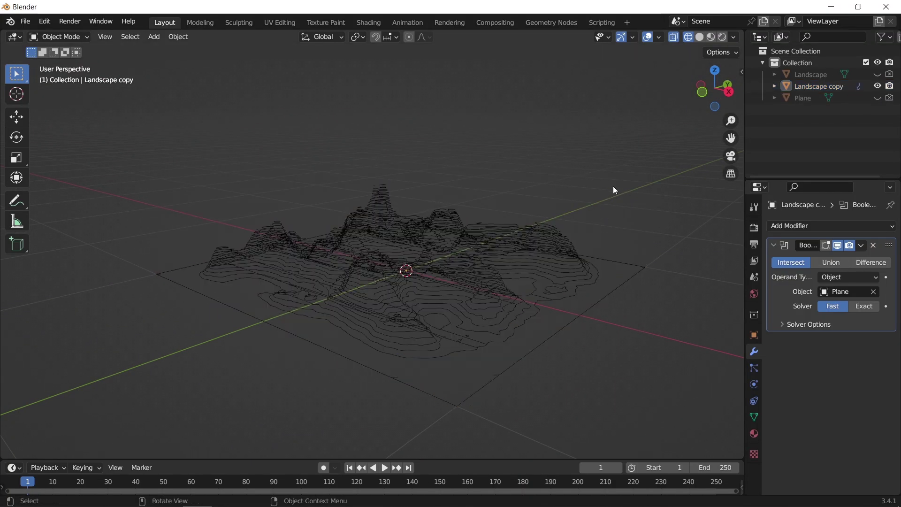
{"action": "middle_click_drag", "start_coordinate": [553, 276], "coordinate": [486, 260]}
{"action": "left_click", "coordinate": [440, 256]}
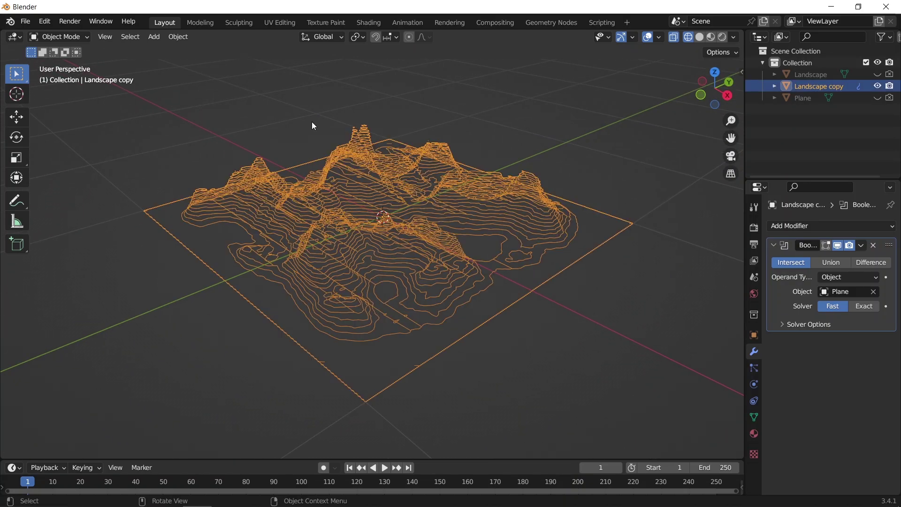
{"action": "left_click", "coordinate": [182, 38]}
{"action": "mouse_move", "coordinate": [225, 379]}
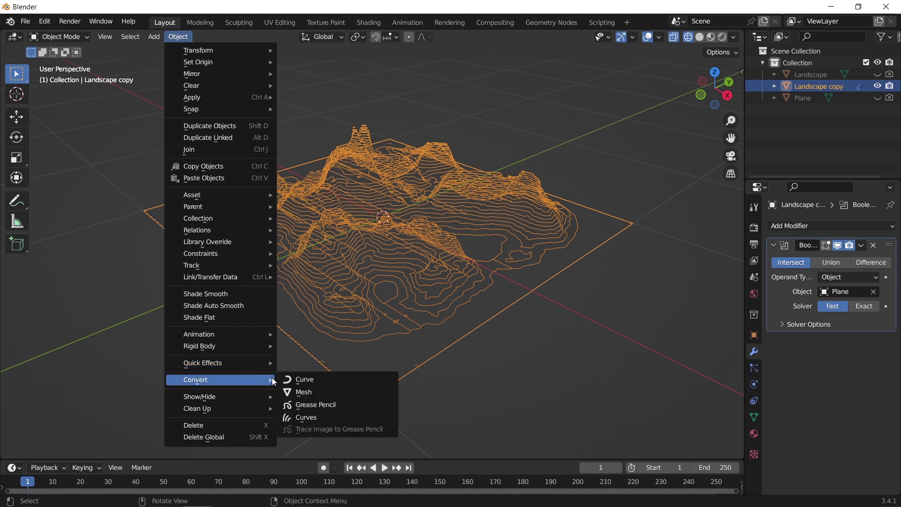
{"action": "key", "text": "Return"}
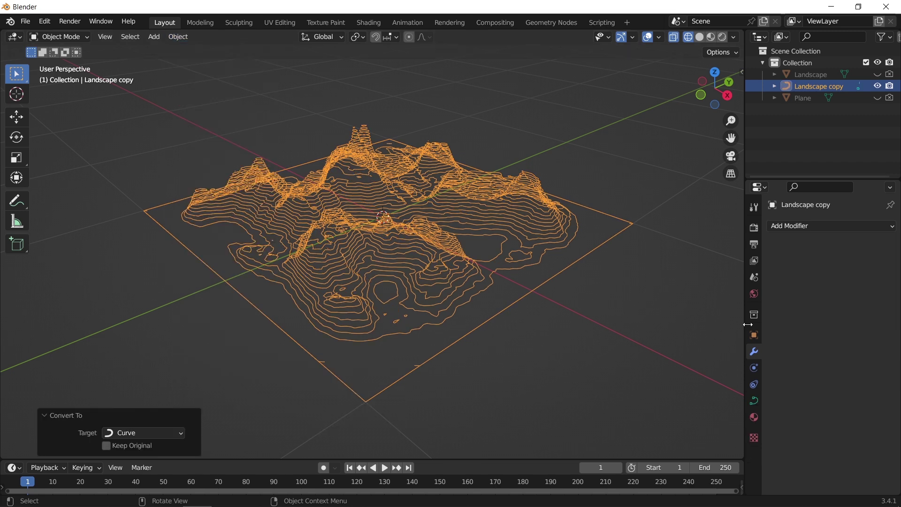
- Set the curve's Geometry bevel depth to 0.001 m
{"action": "left_click", "coordinate": [754, 402]}
{"action": "left_click", "coordinate": [794, 415]}
{"action": "scroll", "coordinate": [793, 379], "scroll_direction": "down", "scroll_amount": 6}
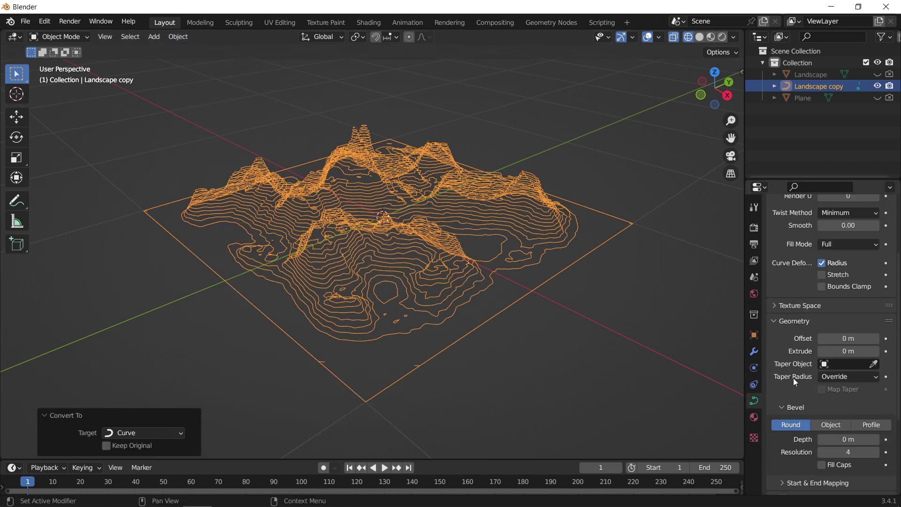
{"action": "scroll", "coordinate": [455, 333], "scroll_direction": "up", "scroll_amount": 10}
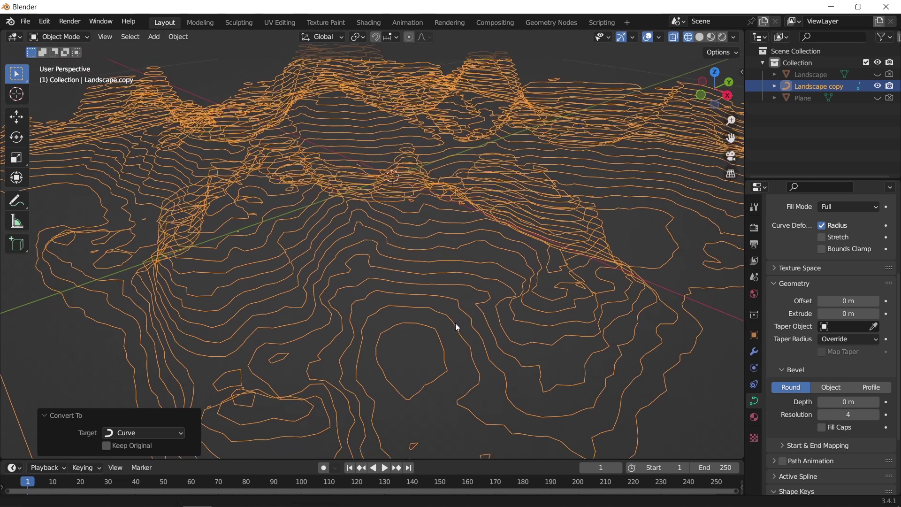
{"action": "left_click", "coordinate": [854, 402]}
{"action": "type", "text": "0.001"}
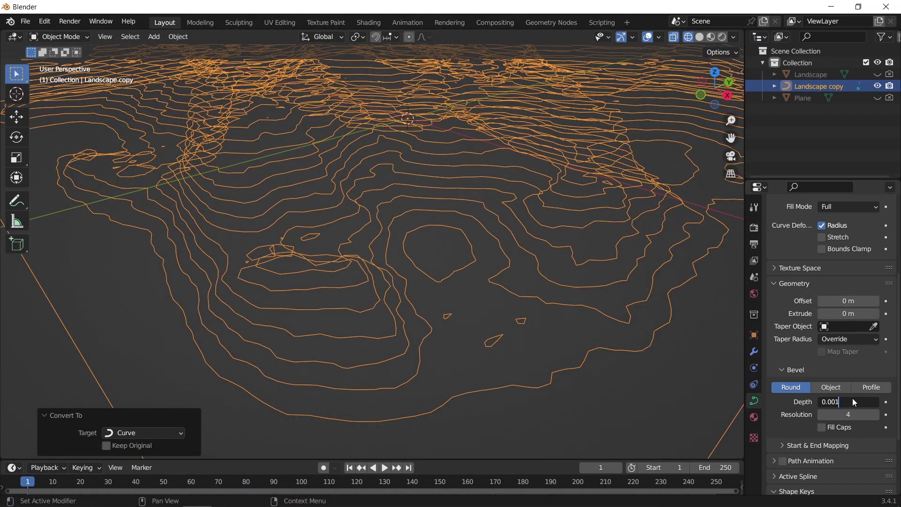
{"action": "key", "text": "Return"}
{"action": "scroll", "coordinate": [496, 303], "scroll_direction": "down", "scroll_amount": 3}
{"action": "left_click", "coordinate": [449, 235]}
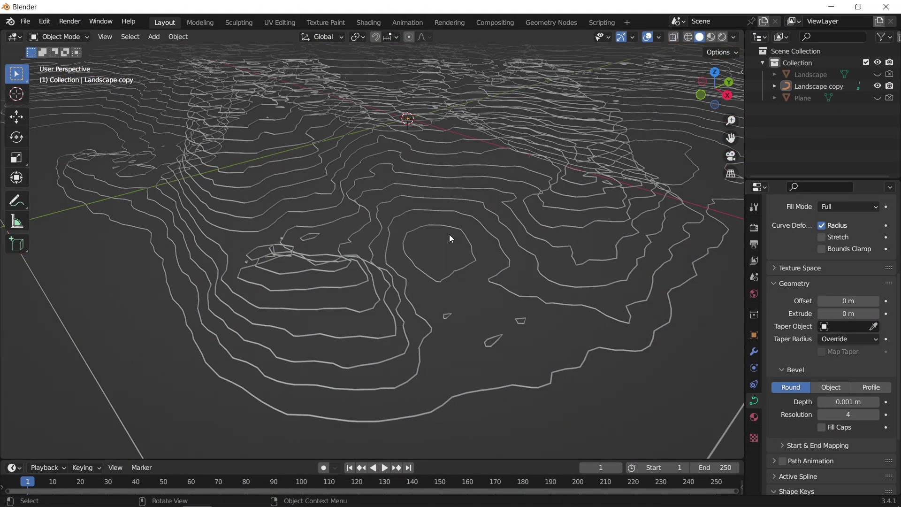
{"action": "scroll", "coordinate": [449, 234], "scroll_direction": "down", "scroll_amount": 5}
{"action": "middle_click_drag", "start_coordinate": [359, 202], "coordinate": [350, 245]}
- Add a ground plane scaled to about 1.5 times under the contours
{"action": "key", "text": "shift+a"}
{"action": "mouse_move", "coordinate": [324, 169]}
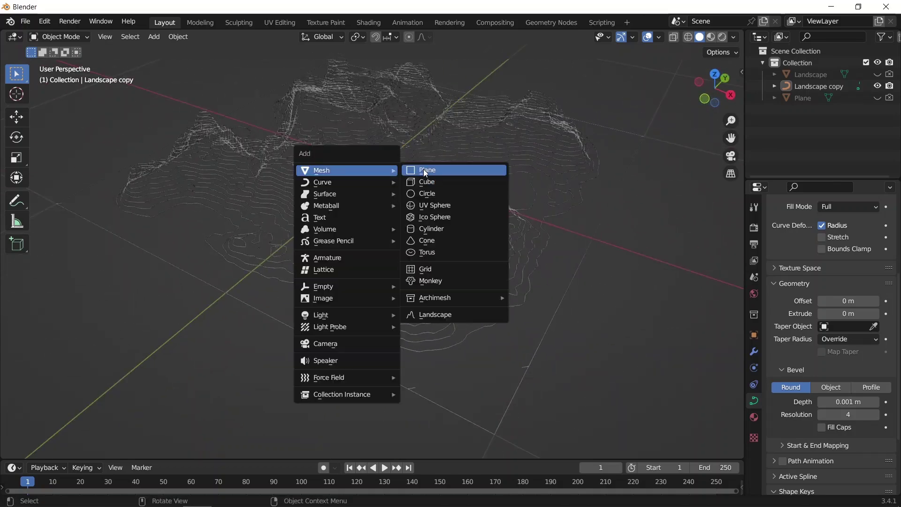
{"action": "left_click", "coordinate": [423, 169]}
{"action": "key", "text": "s"}
{"action": "left_click", "coordinate": [534, 271]}
{"action": "scroll", "coordinate": [537, 276], "scroll_direction": "up", "scroll_amount": 4}
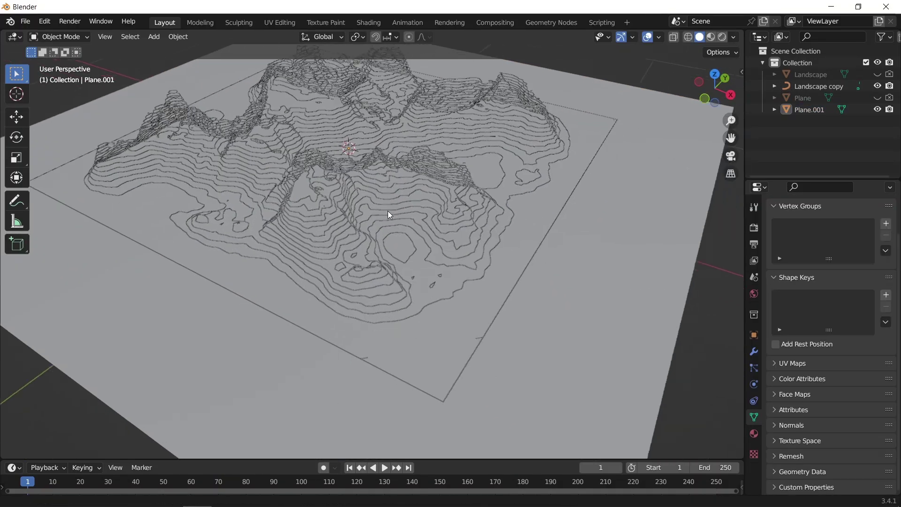
{"action": "middle_click_drag", "start_coordinate": [388, 214], "coordinate": [406, 193]}
- In Edit Mode with X-ray, delete two stray border points from the contour curve
{"action": "left_click", "coordinate": [424, 161]}
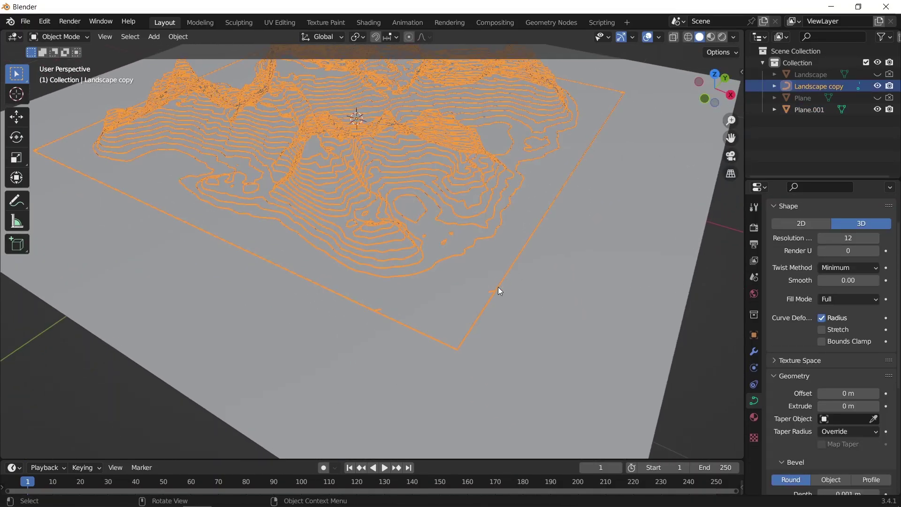
{"action": "key", "text": "Tab"}
{"action": "key", "text": "shift+z"}
{"action": "left_click", "coordinate": [378, 310]}
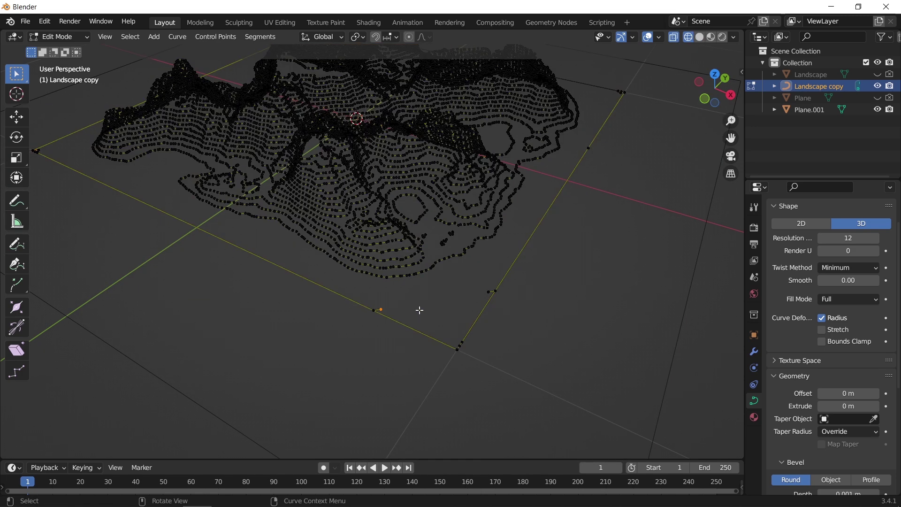
{"action": "left_click", "coordinate": [492, 291], "text": "shift"}
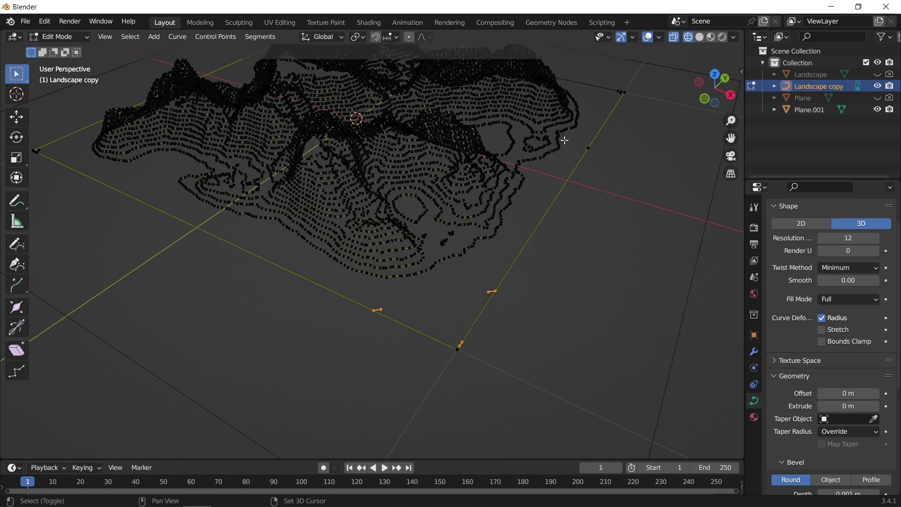
{"action": "key", "text": "x"}
{"action": "left_click", "coordinate": [553, 265]}
- Delete the remaining stray corner points from the contour curve
{"action": "scroll", "coordinate": [311, 305], "scroll_direction": "up", "scroll_amount": 5}
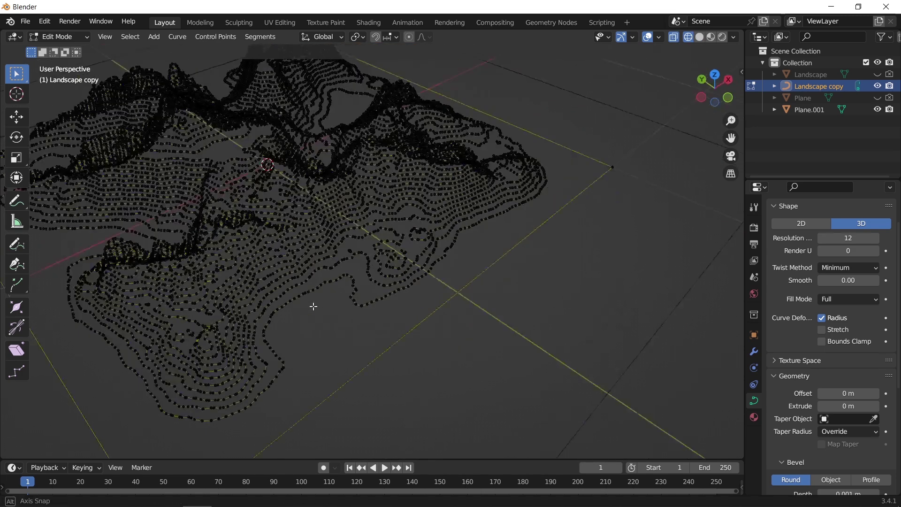
{"action": "middle_click_drag", "start_coordinate": [565, 317], "coordinate": [515, 215]}
{"action": "middle_click_drag", "start_coordinate": [511, 265], "coordinate": [422, 249]}
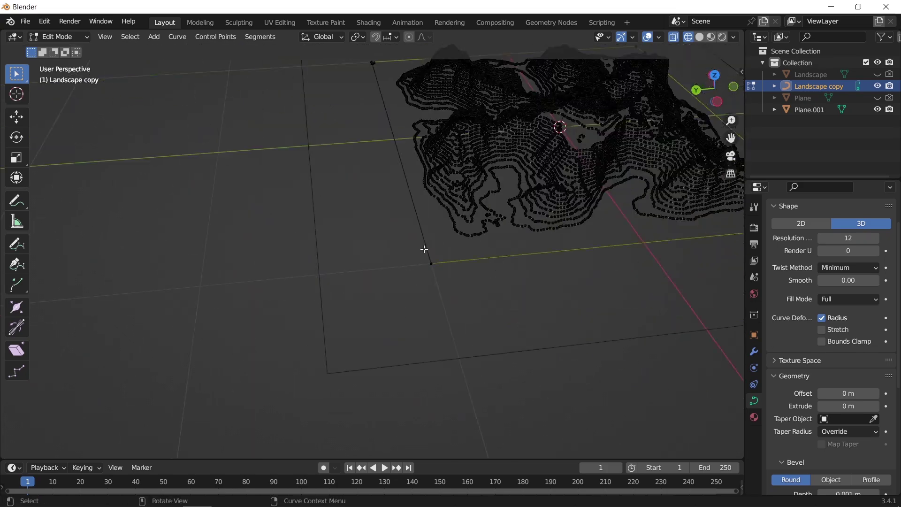
{"action": "scroll", "coordinate": [398, 249], "scroll_direction": "up", "scroll_amount": 5}
{"action": "key", "text": "x"}
{"action": "left_click", "coordinate": [495, 235]}
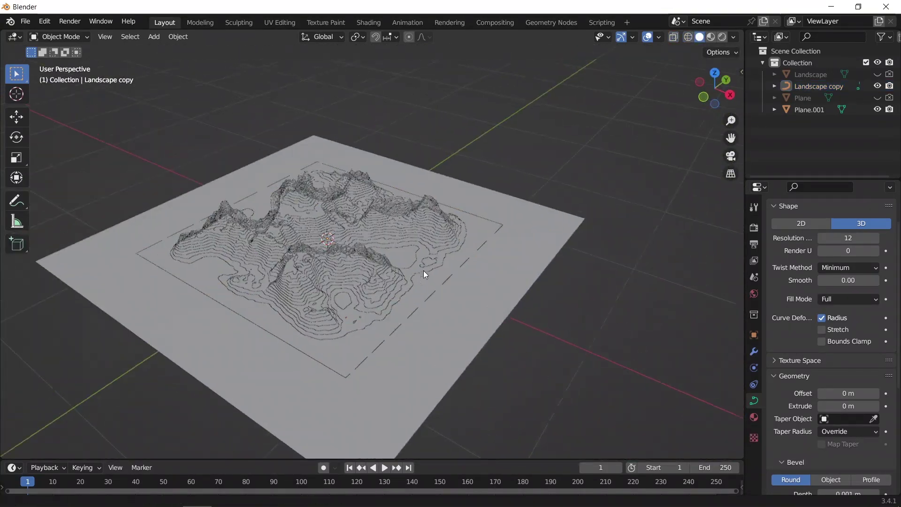
{"action": "scroll", "coordinate": [423, 271], "scroll_direction": "up", "scroll_amount": 2}
- Add a camera, view through it, and reposition it to frame the contours
{"action": "key", "text": "shift+a"}
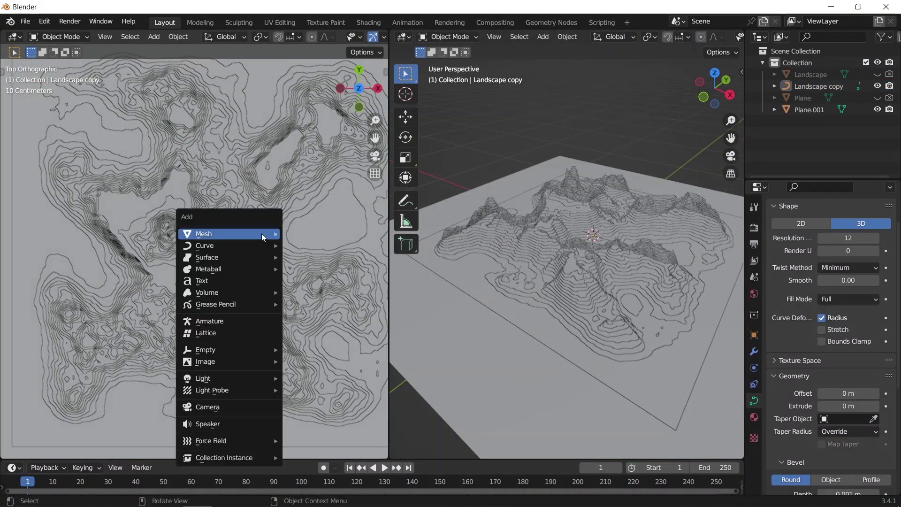
{"action": "left_click", "coordinate": [244, 410]}
{"action": "key", "text": "KP_0"}
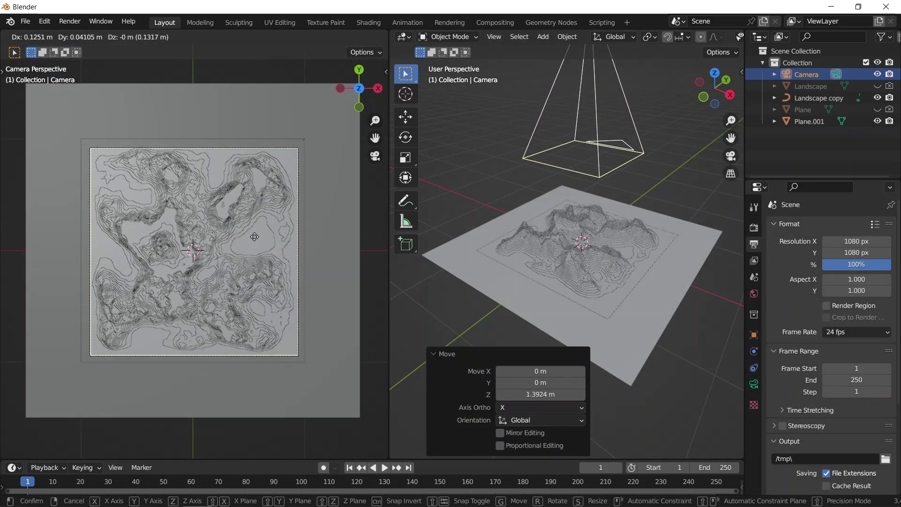
{"action": "key", "text": "g"}
{"action": "left_click", "coordinate": [254, 228]}
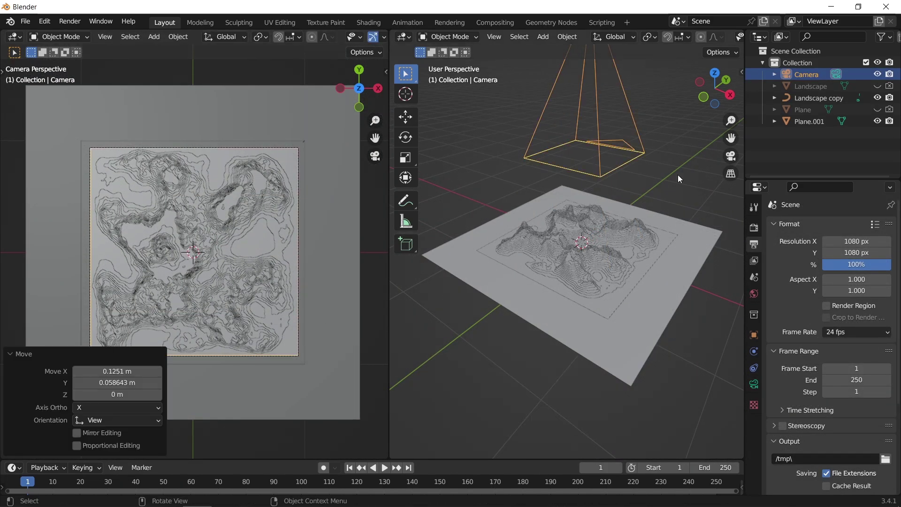
- Add a point light and raise it 1.5673 m along Z
{"action": "key", "text": "shift+a"}
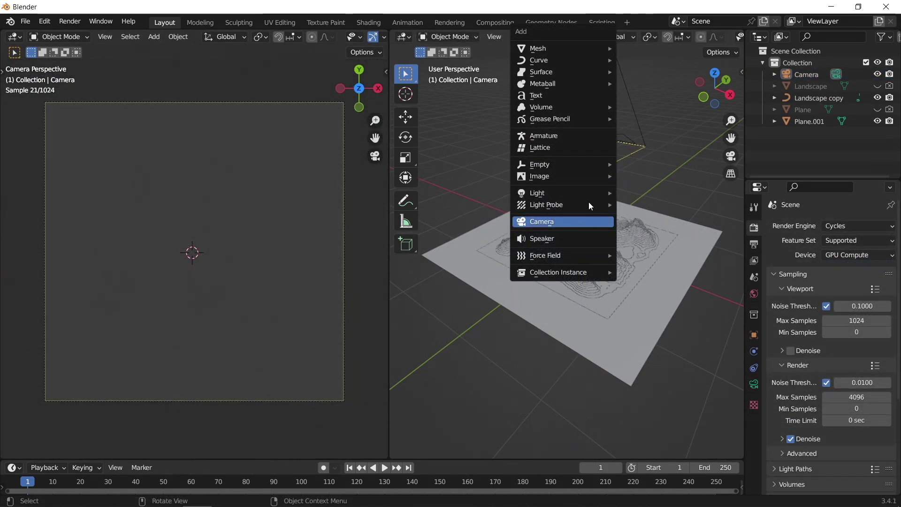
{"action": "mouse_move", "coordinate": [603, 193]}
{"action": "left_click", "coordinate": [642, 193]}
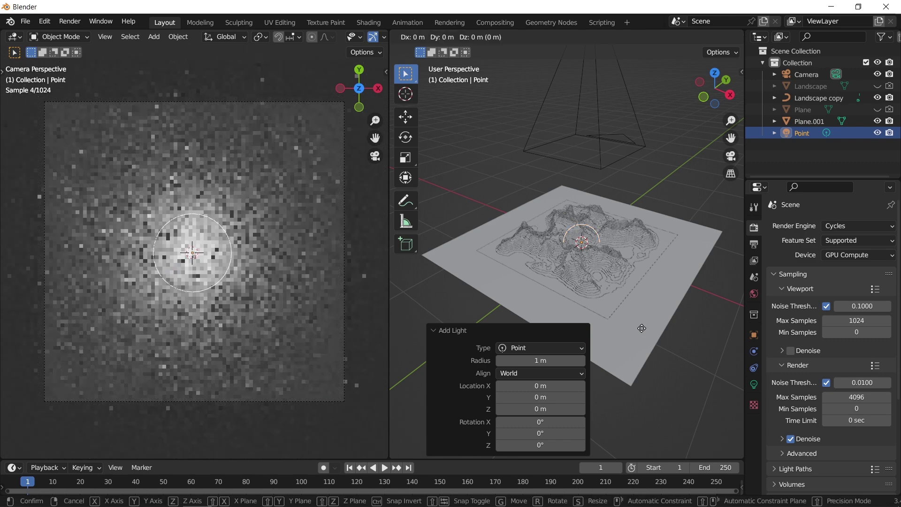
{"action": "key", "text": "g"}
{"action": "key", "text": "z"}
{"action": "left_click", "coordinate": [653, 207]}
- Select the black ground plane Plane.001 and render the gold contour lines on black with Render Image
{"action": "left_click", "coordinate": [662, 286]}
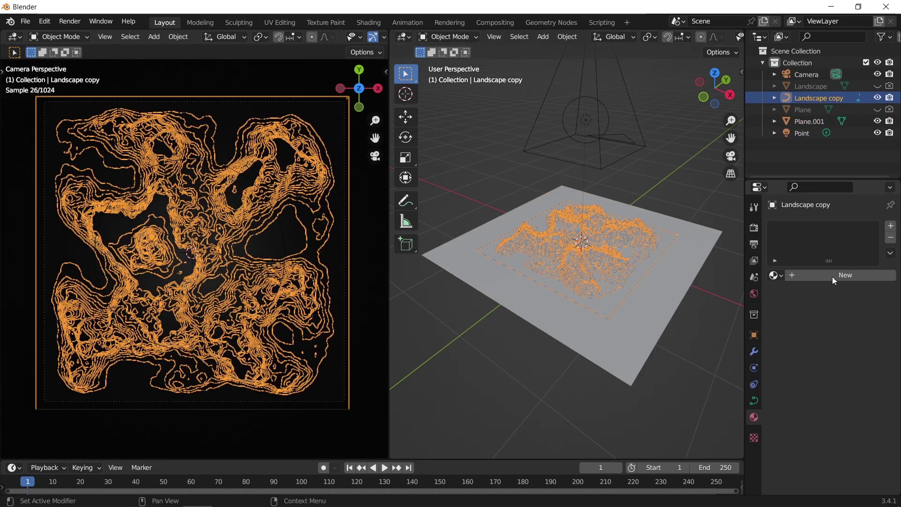
{"action": "left_click", "coordinate": [70, 21]}
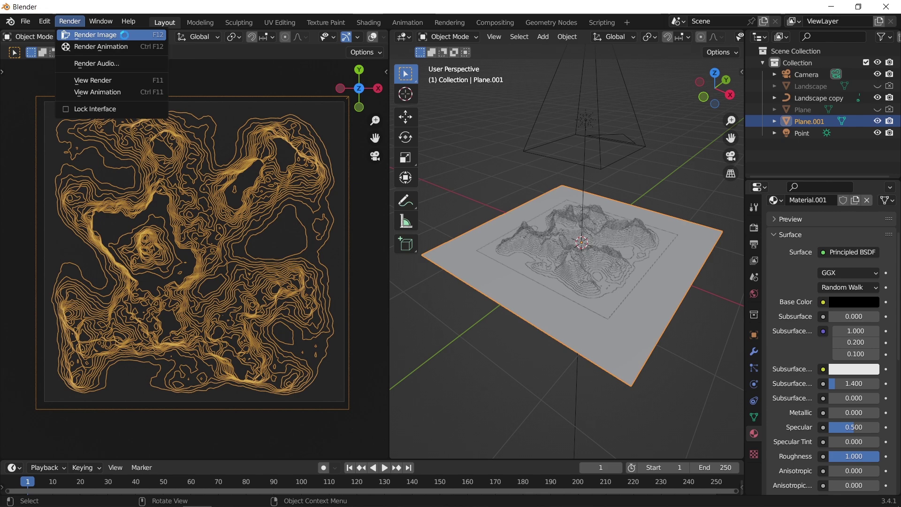
{"action": "left_click", "coordinate": [126, 37]}
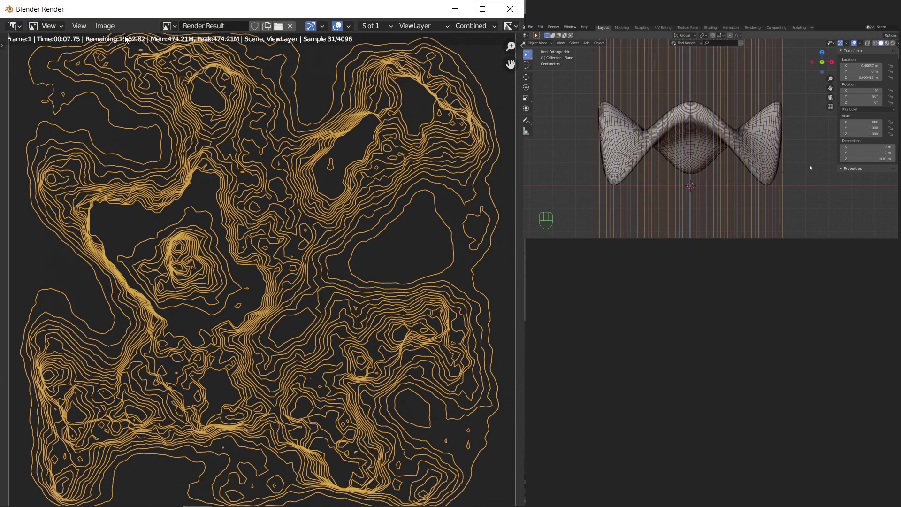
{"action": "middle_click_drag", "start_coordinate": [810, 164], "coordinate": [774, 172]}
{"action": "scroll", "coordinate": [774, 172], "scroll_direction": "up", "scroll_amount": 2}
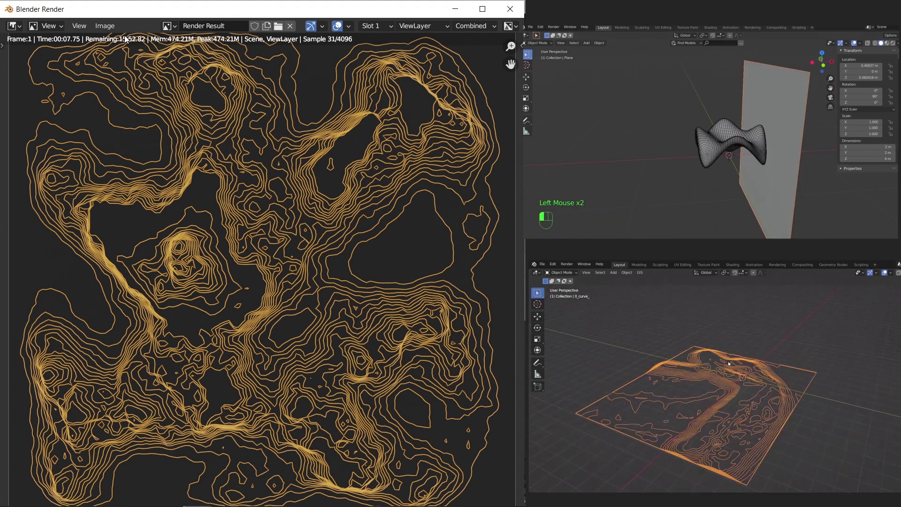
{"action": "left_click", "coordinate": [627, 272]}
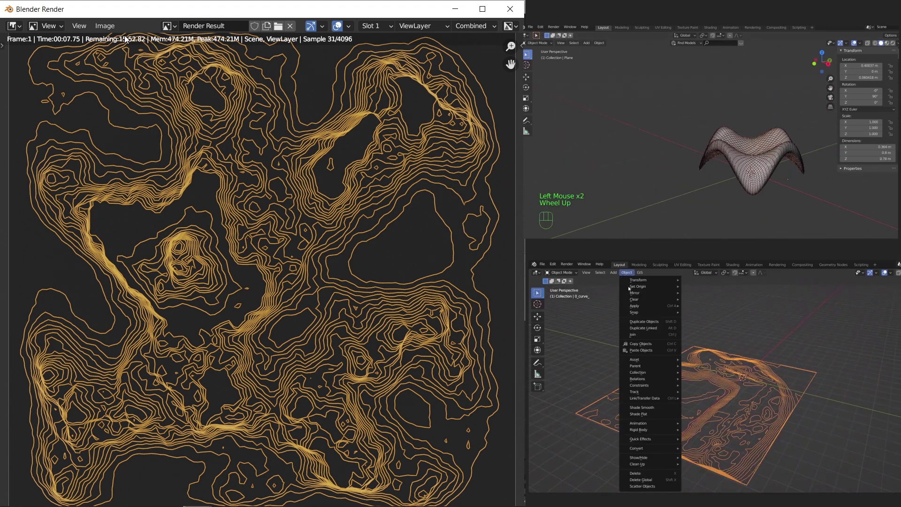